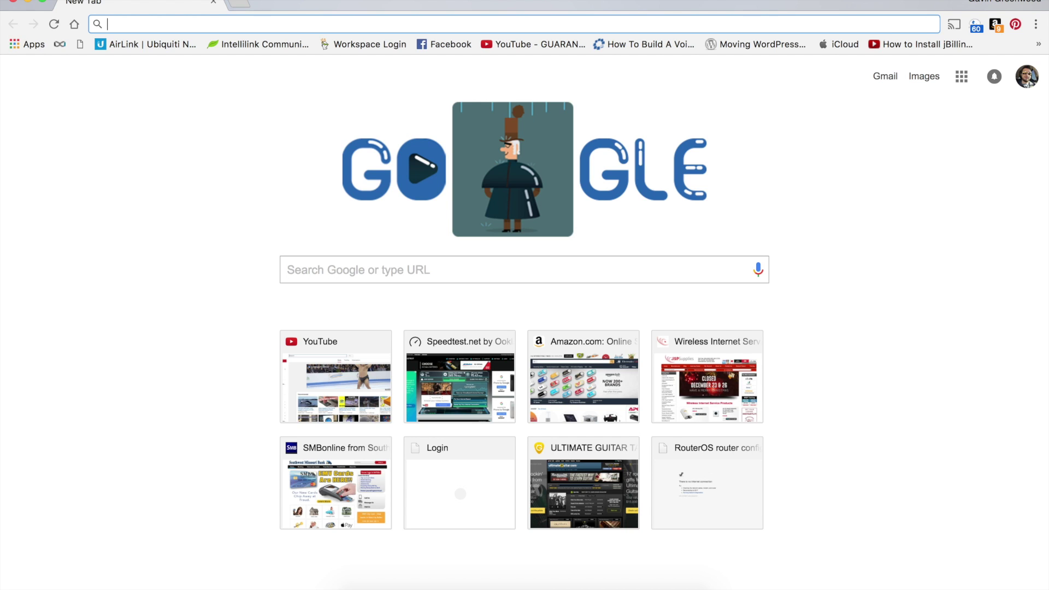
- Connect the Mac to the airGateway Wi-Fi network and confirm the connection
{"action": "left_click", "coordinate": [801, 1]}
{"action": "left_click", "coordinate": [798, 48]}
{"action": "left_click", "coordinate": [779, 0]}
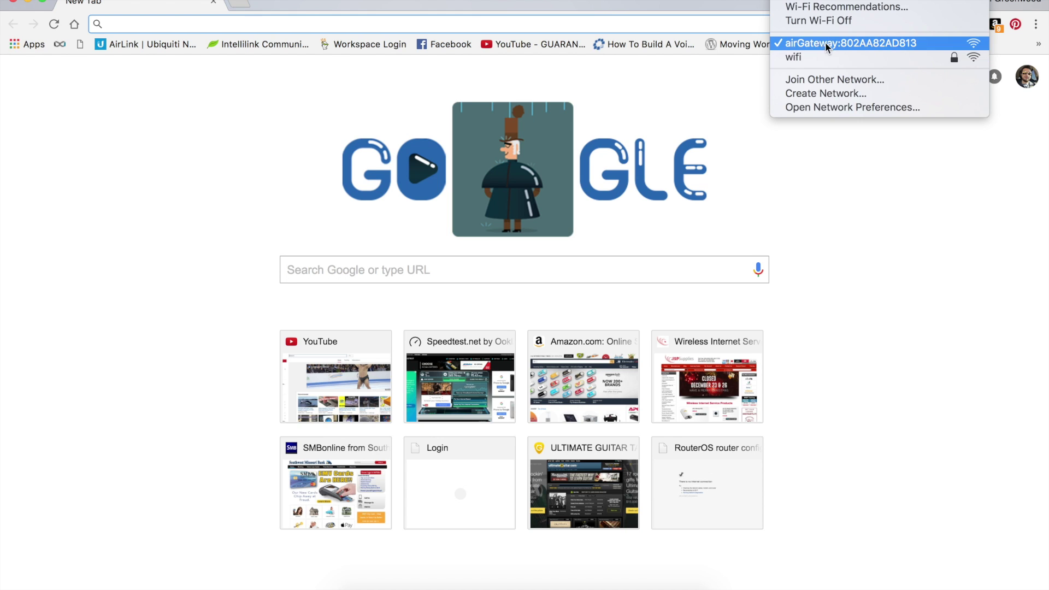
{"action": "left_click", "coordinate": [804, 155]}
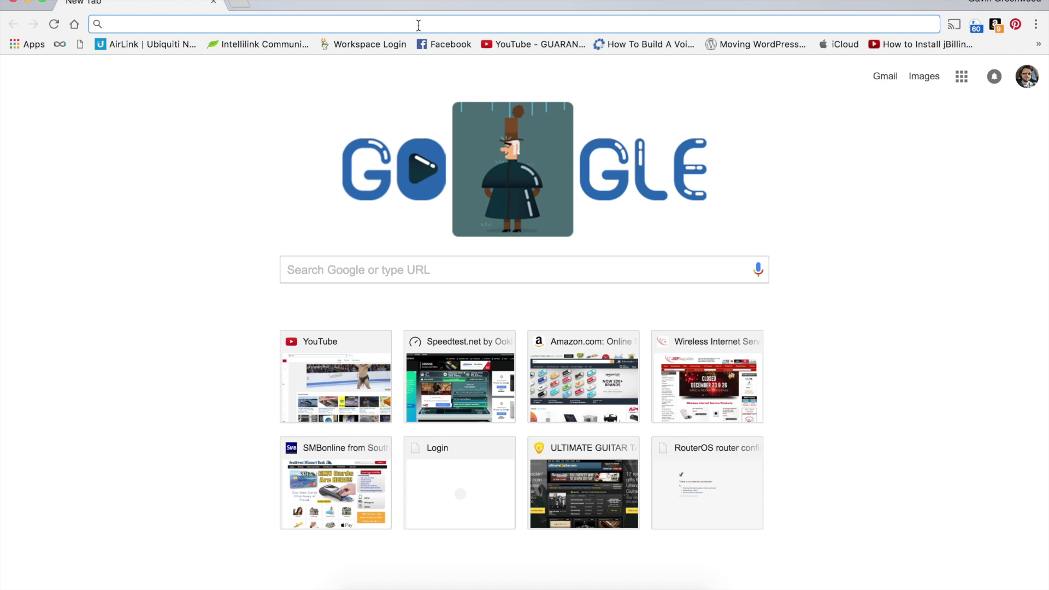
{"action": "type", "text": "192.168.87.9/link.cgi"}
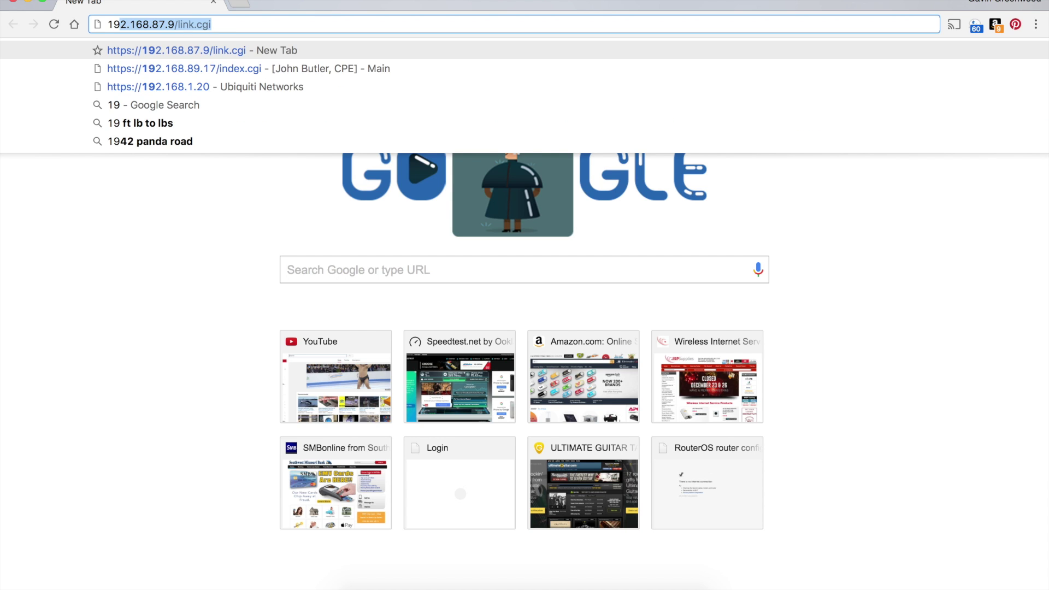
{"action": "key", "text": "Down"}
{"action": "key", "text": "Down"}
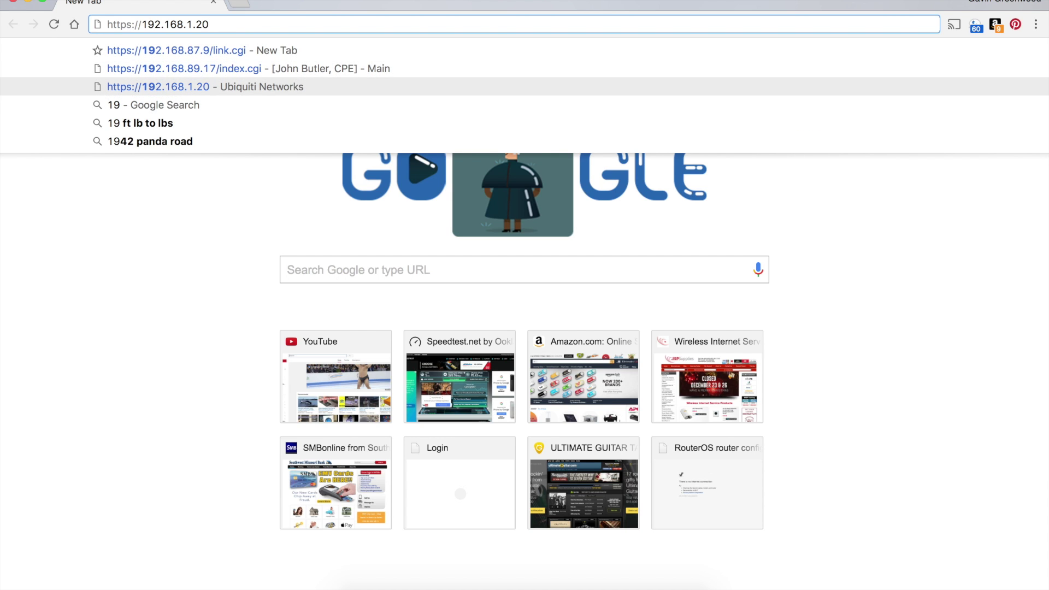
{"action": "key", "text": "Return"}
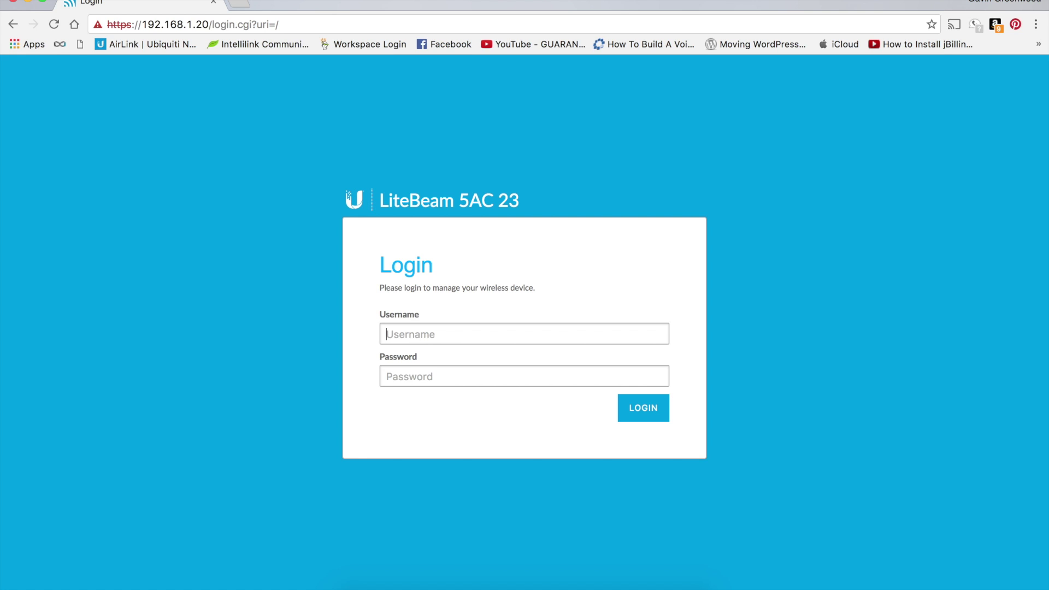
- Log in to the LiteBeam with the default username and password
{"action": "type", "text": "ubnt"}
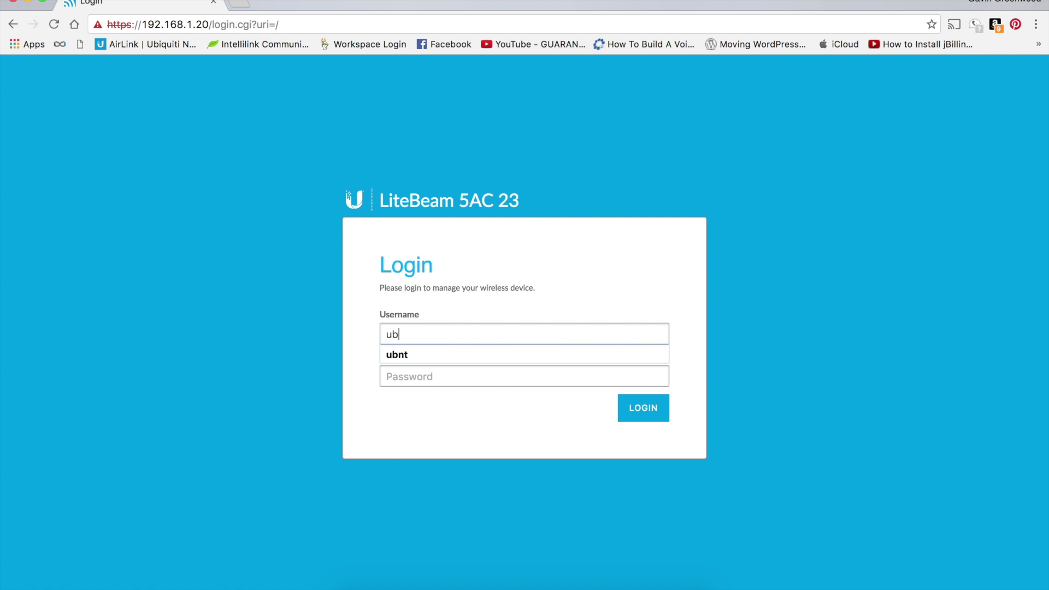
{"action": "key", "text": "Tab"}
{"action": "type", "text": "ubnt"}
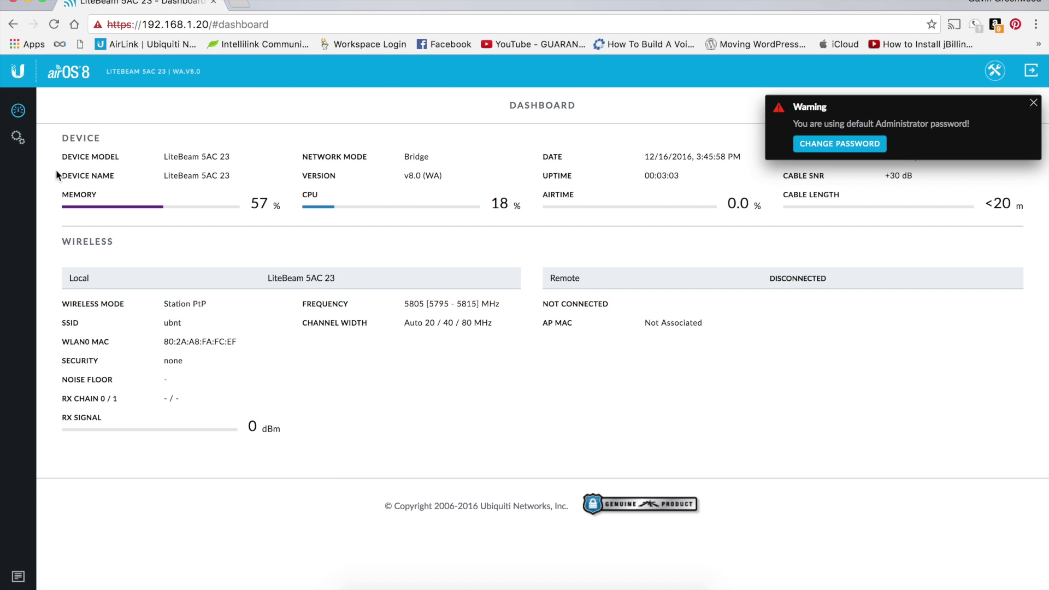
- In the Wireless settings, change the wireless mode to Access Point PtMP airMAX AC
{"action": "left_click", "coordinate": [20, 147]}
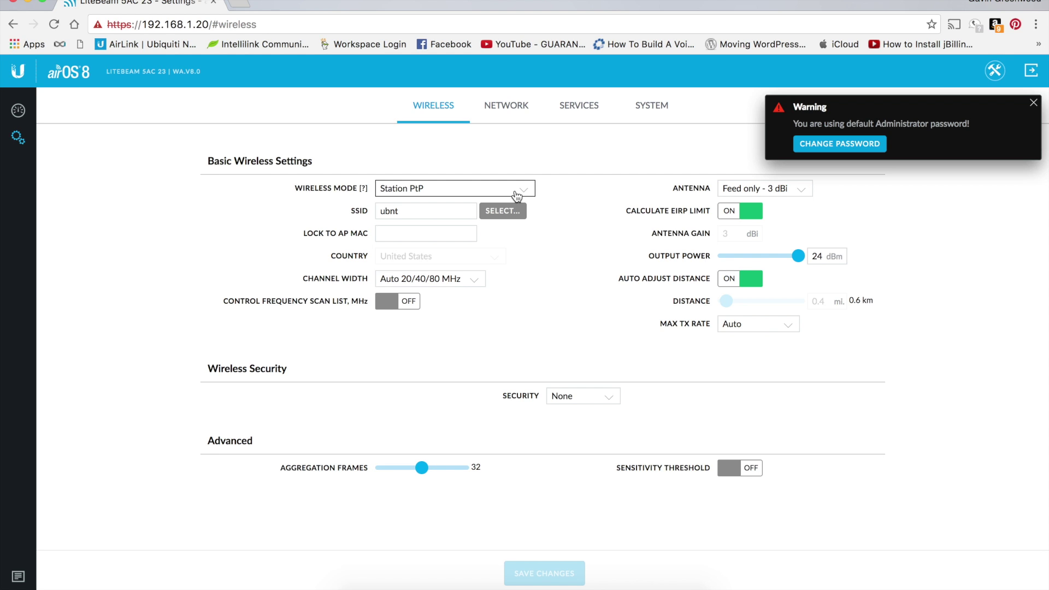
{"action": "left_click", "coordinate": [516, 195]}
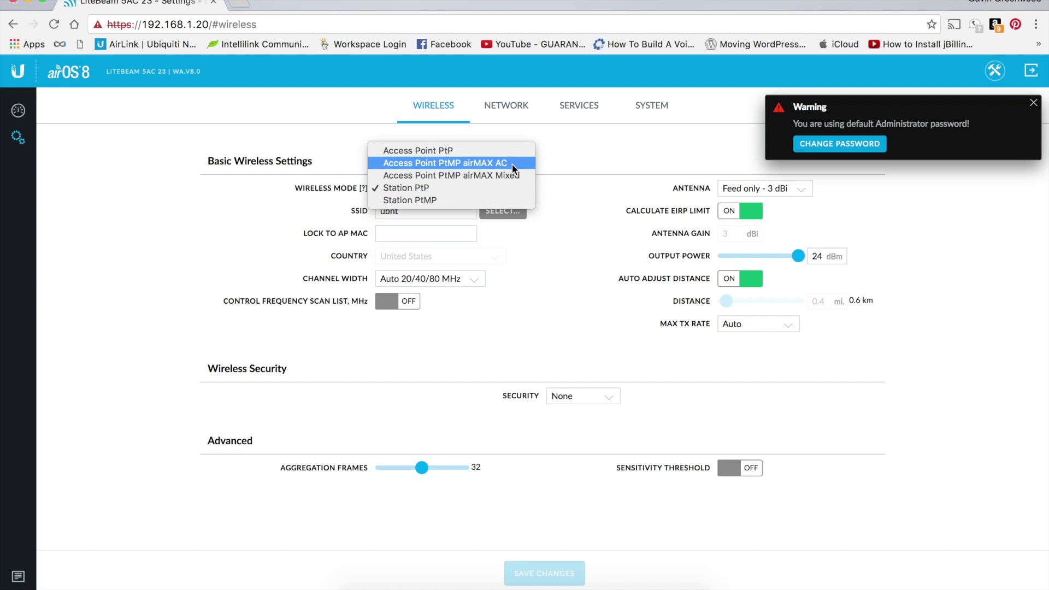
{"action": "left_click", "coordinate": [512, 162]}
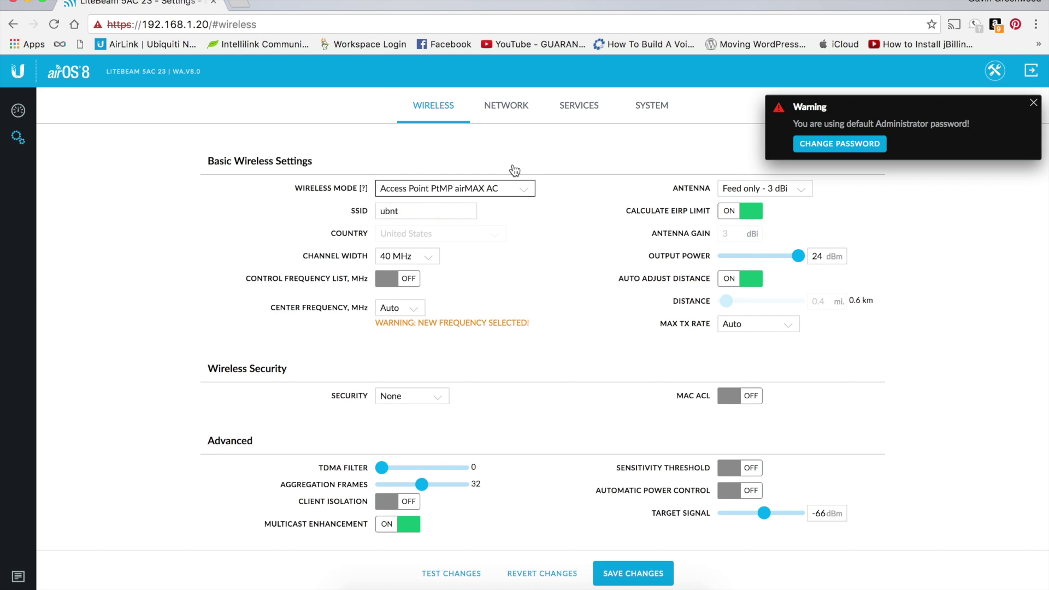
{"action": "left_click", "coordinate": [519, 190]}
- Rename the SSID to my-link and set the wireless mode to Access Point PtP
{"action": "double_click", "coordinate": [415, 208]}
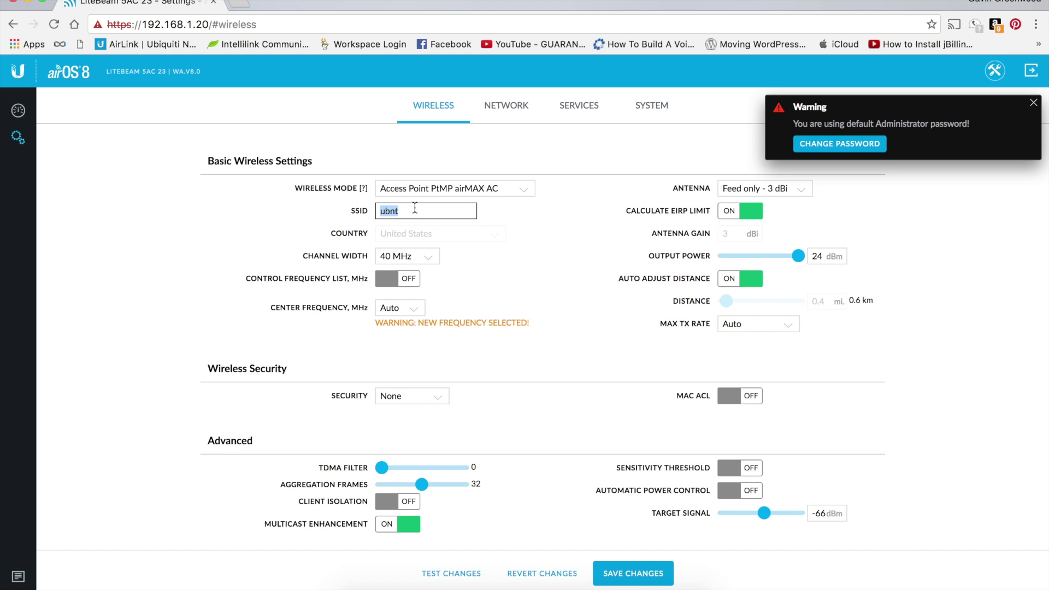
{"action": "type", "text": "ne"}
{"action": "key", "text": "BackSpace"}
{"action": "key", "text": "BackSpace"}
{"action": "type", "text": "ma"}
{"action": "key", "text": "BackSpace"}
{"action": "type", "text": "y-link"}
{"action": "left_click", "coordinate": [488, 187]}
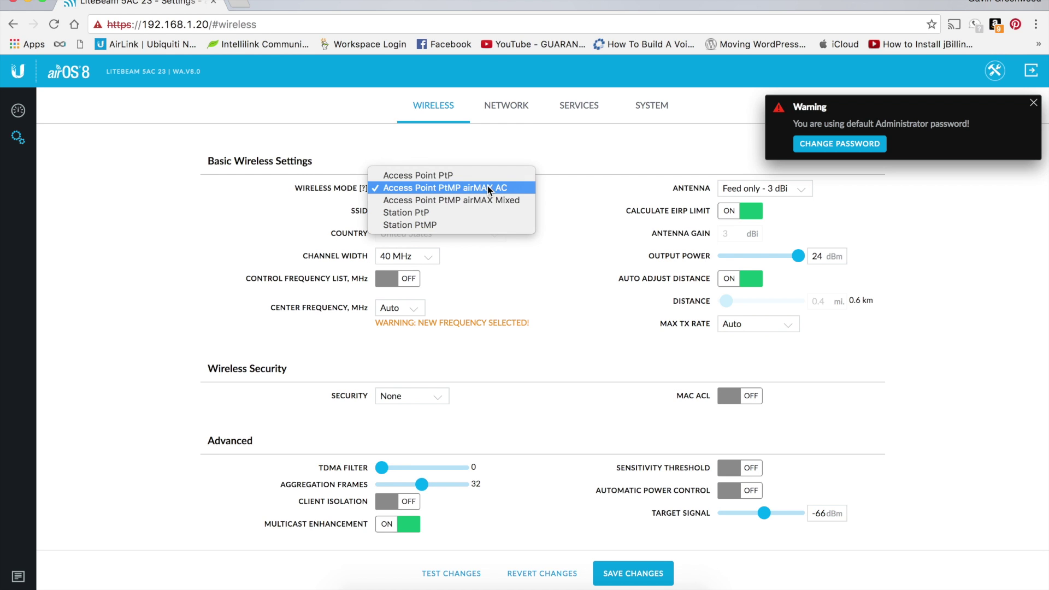
{"action": "left_click", "coordinate": [503, 175]}
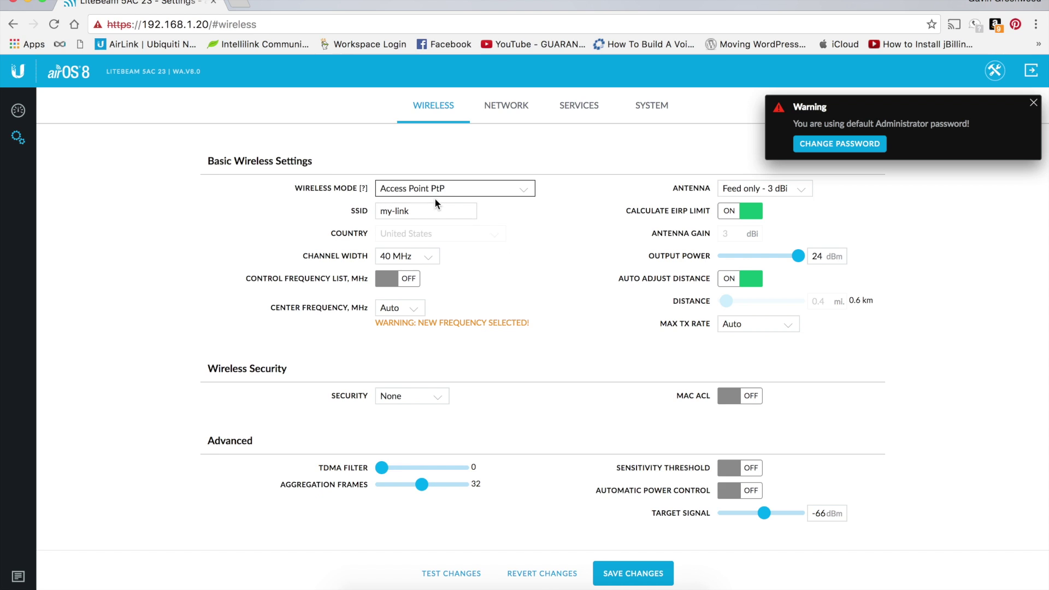
- Settle on Access Point PtP mode with an 80 MHz channel width
{"action": "left_click", "coordinate": [447, 189]}
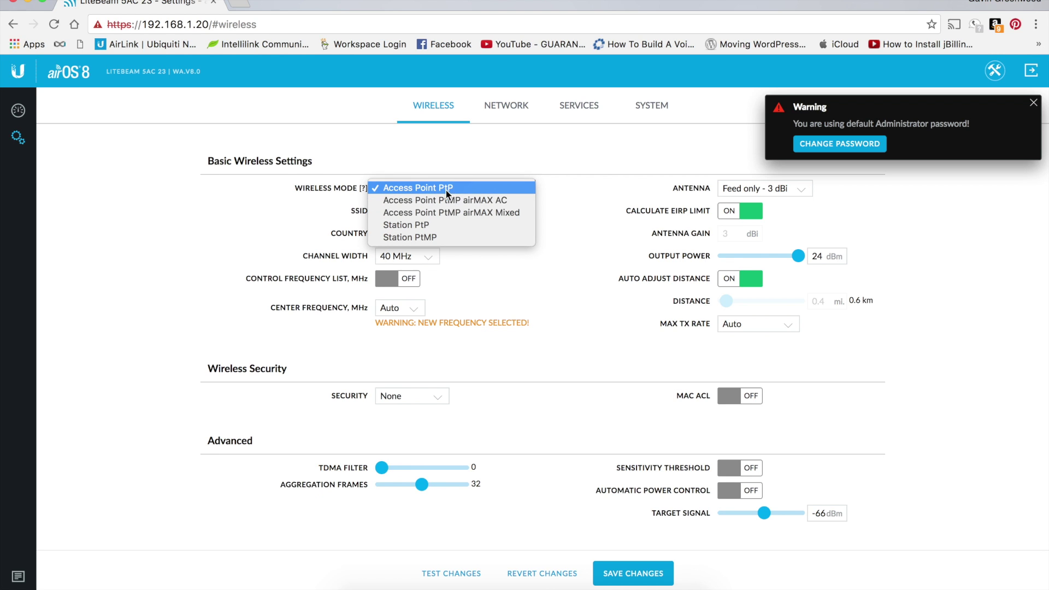
{"action": "left_click", "coordinate": [452, 189]}
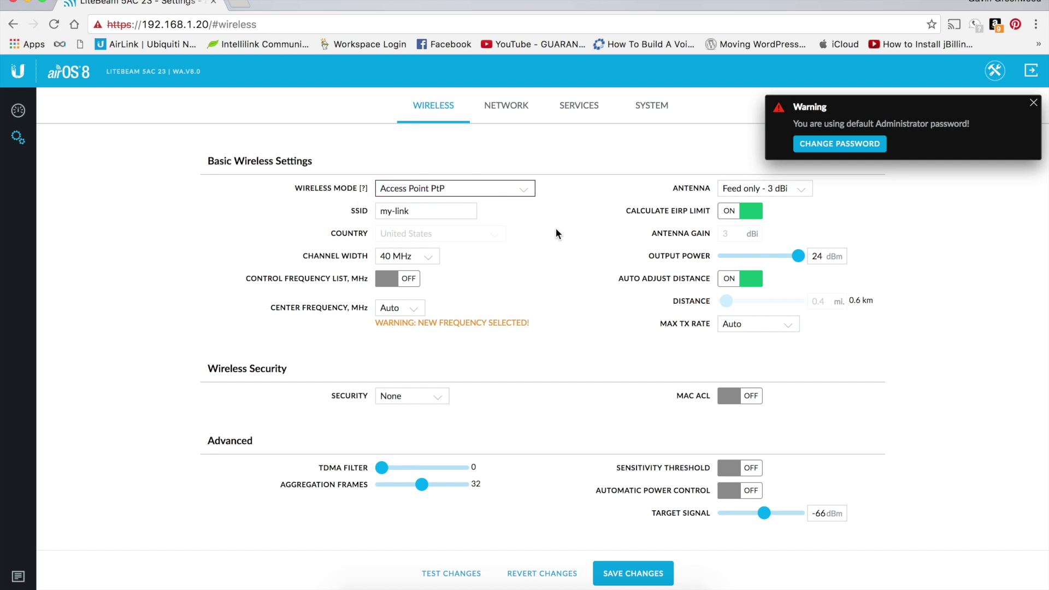
{"action": "left_click", "coordinate": [426, 255]}
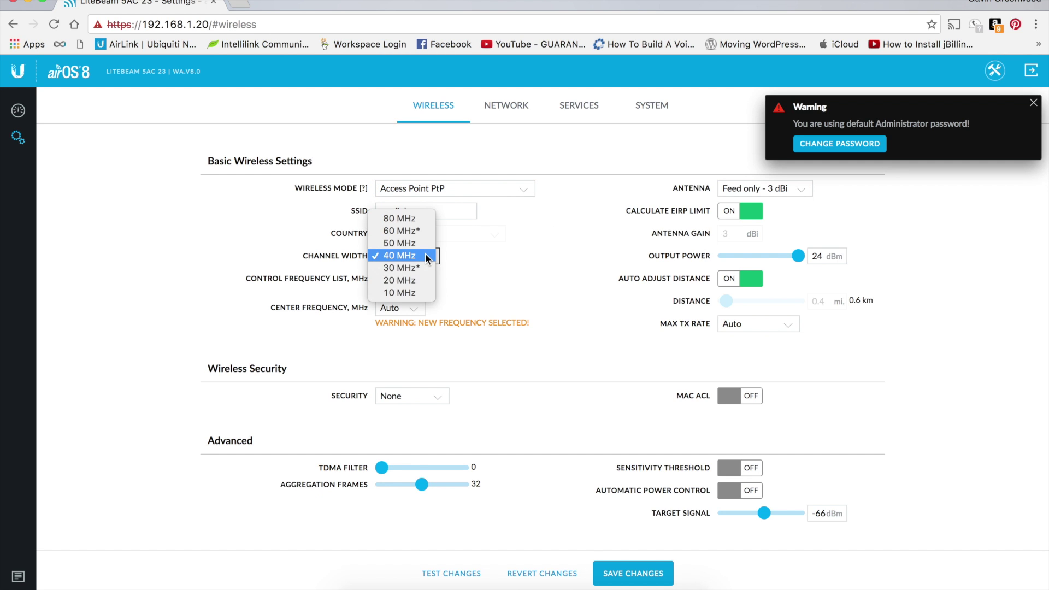
{"action": "left_click", "coordinate": [402, 218]}
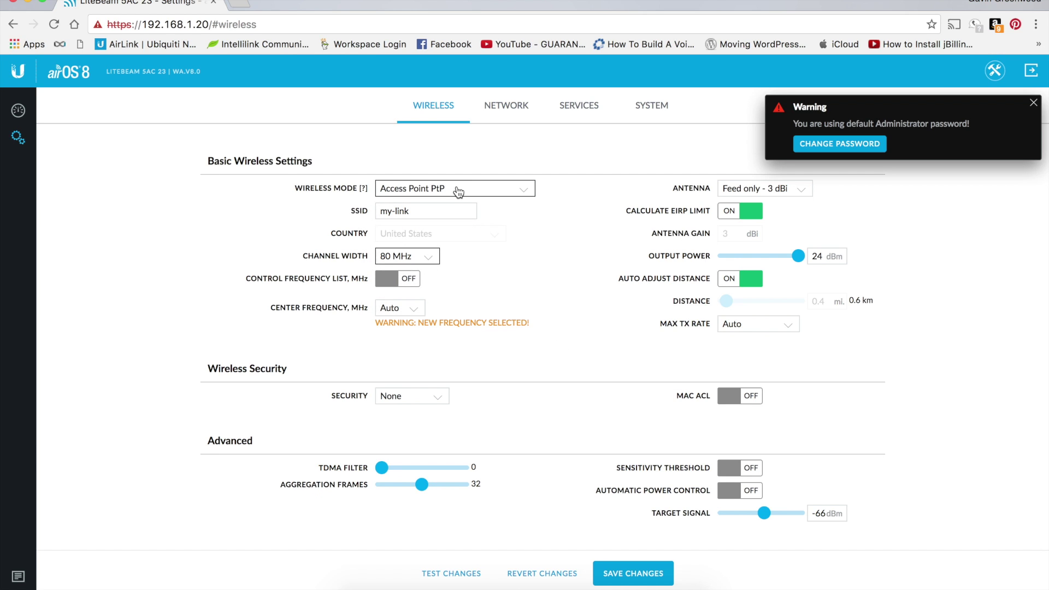
{"action": "left_click", "coordinate": [528, 194]}
{"action": "left_click", "coordinate": [506, 204]}
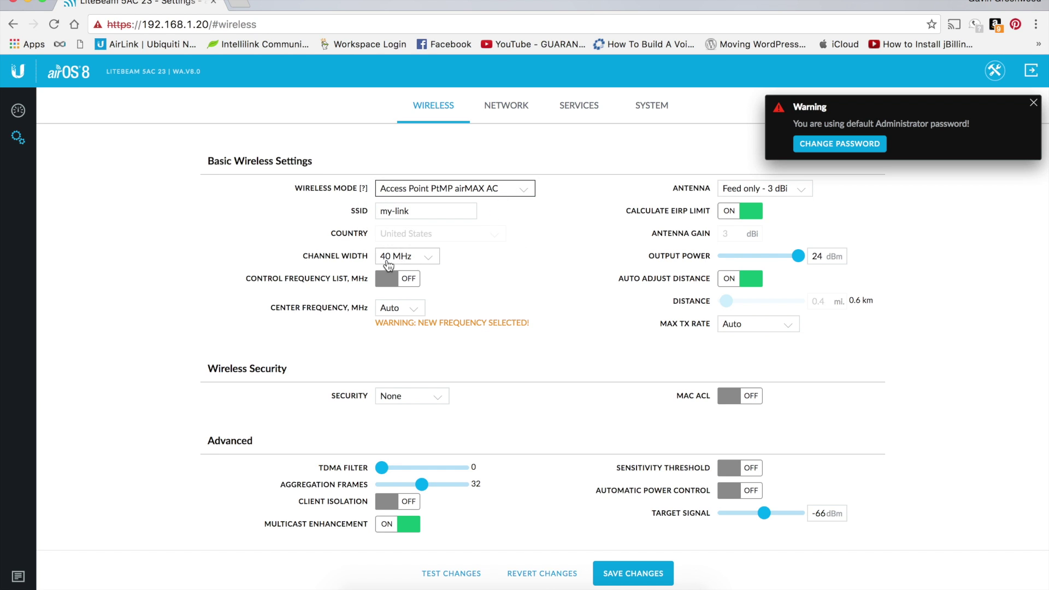
{"action": "left_click", "coordinate": [410, 257]}
{"action": "left_click", "coordinate": [409, 256]}
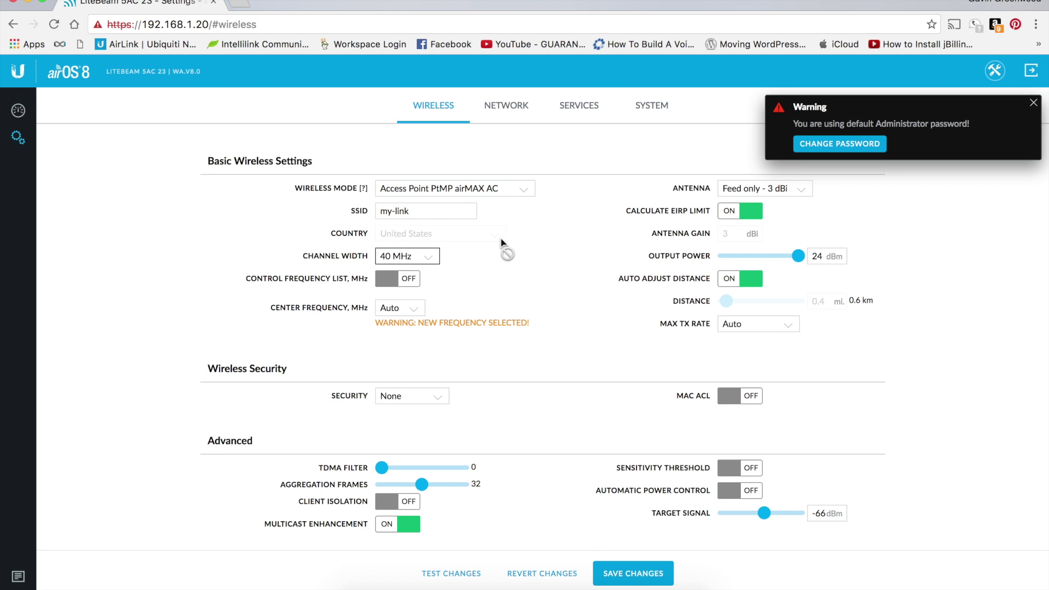
{"action": "left_click", "coordinate": [520, 187]}
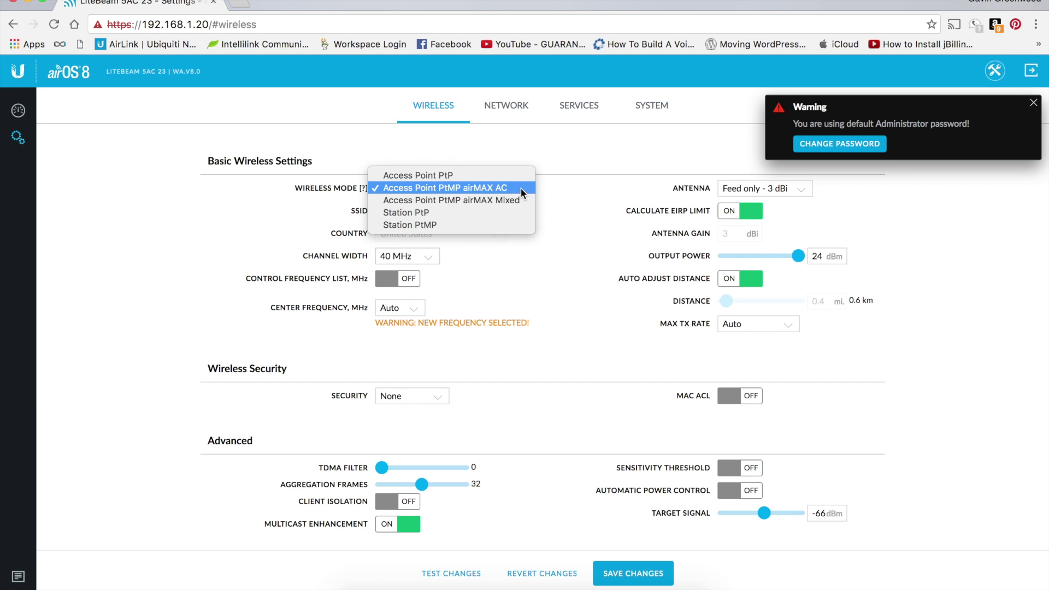
{"action": "left_click", "coordinate": [494, 177]}
{"action": "left_click", "coordinate": [429, 255]}
{"action": "left_click", "coordinate": [542, 274]}
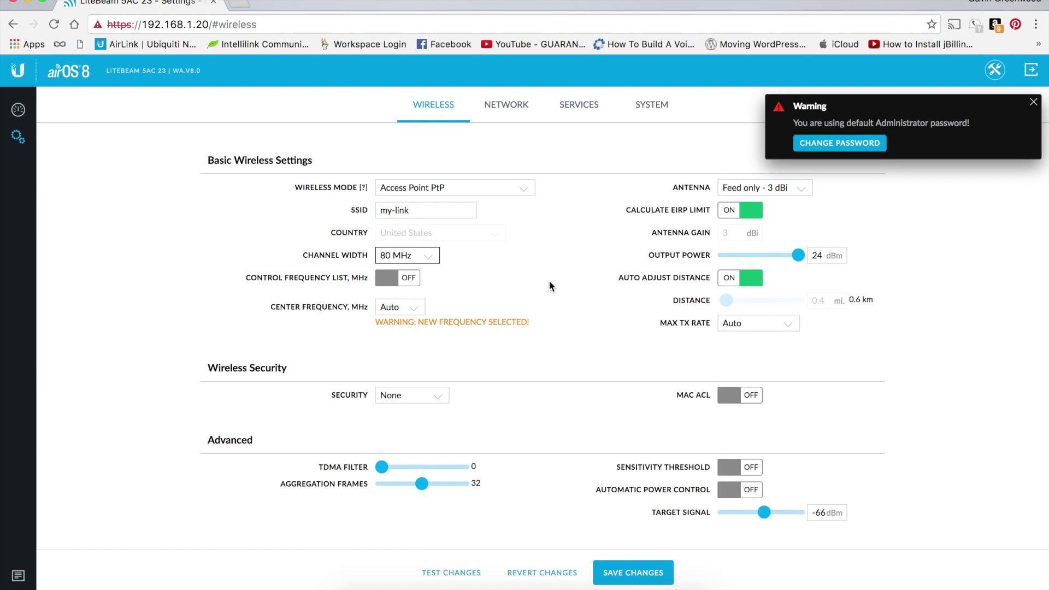
- Dismiss the default-password warning and set the antenna to 23 dBi, then go to Network settings
{"action": "left_click", "coordinate": [1034, 103]}
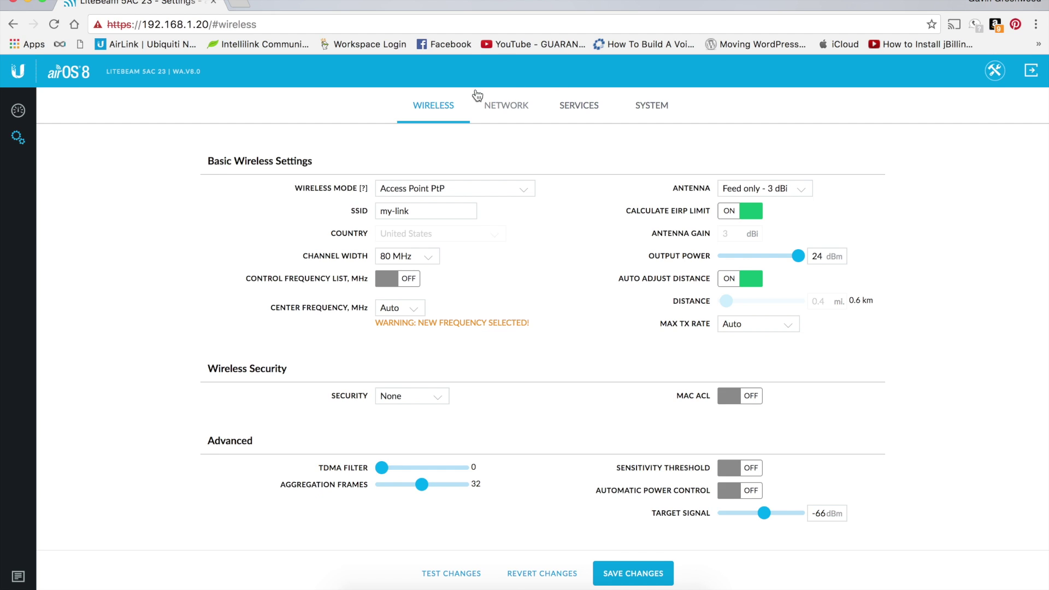
{"action": "left_click", "coordinate": [778, 188]}
{"action": "left_click", "coordinate": [787, 174]}
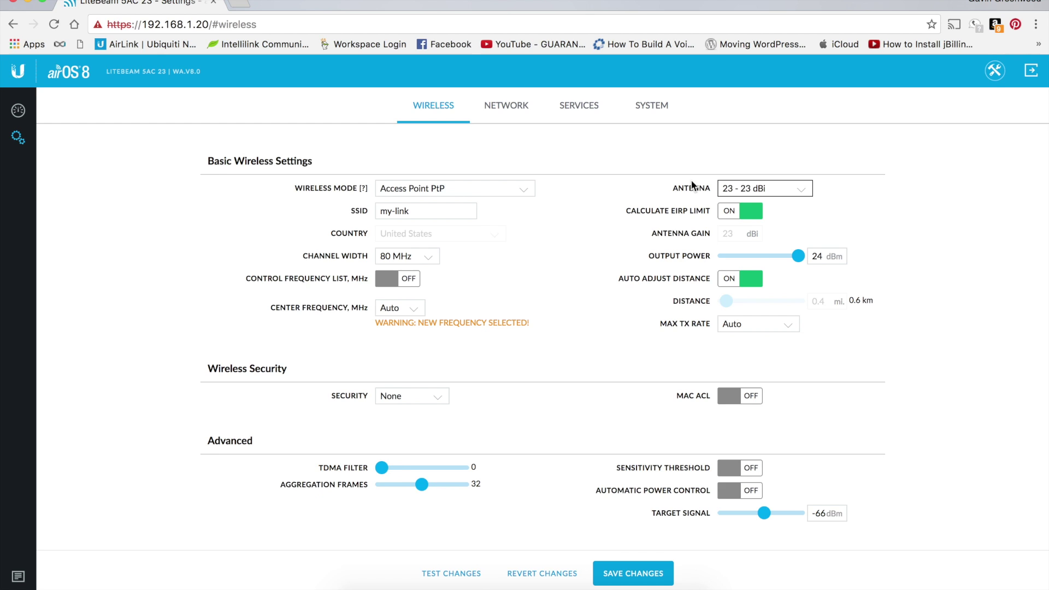
{"action": "left_click", "coordinate": [519, 115]}
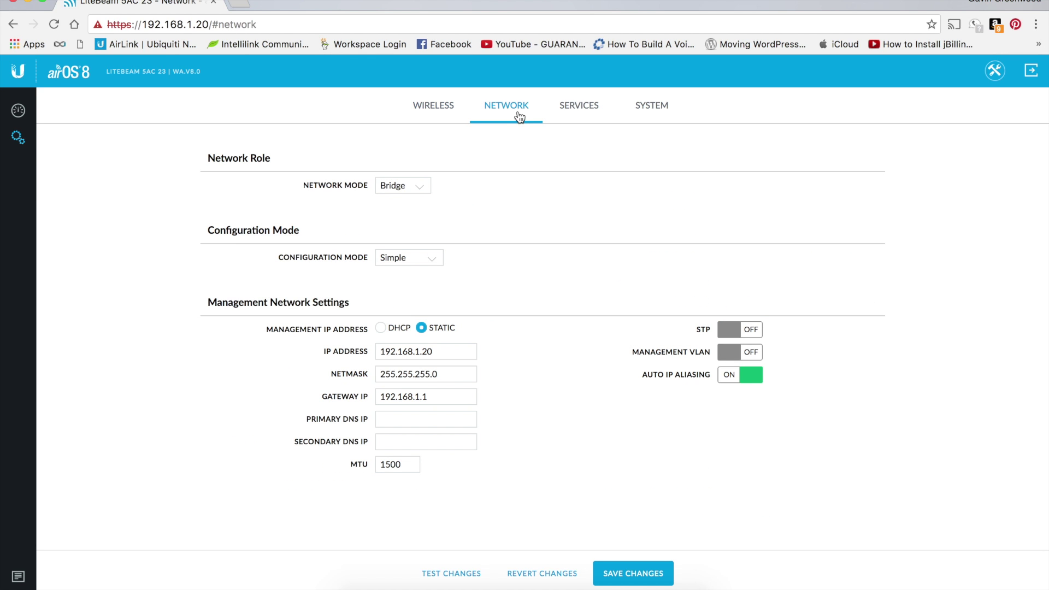
- Switch the management IP to DHCP with fallback 192.168.1.10, then move on to System settings
{"action": "left_click", "coordinate": [380, 328]}
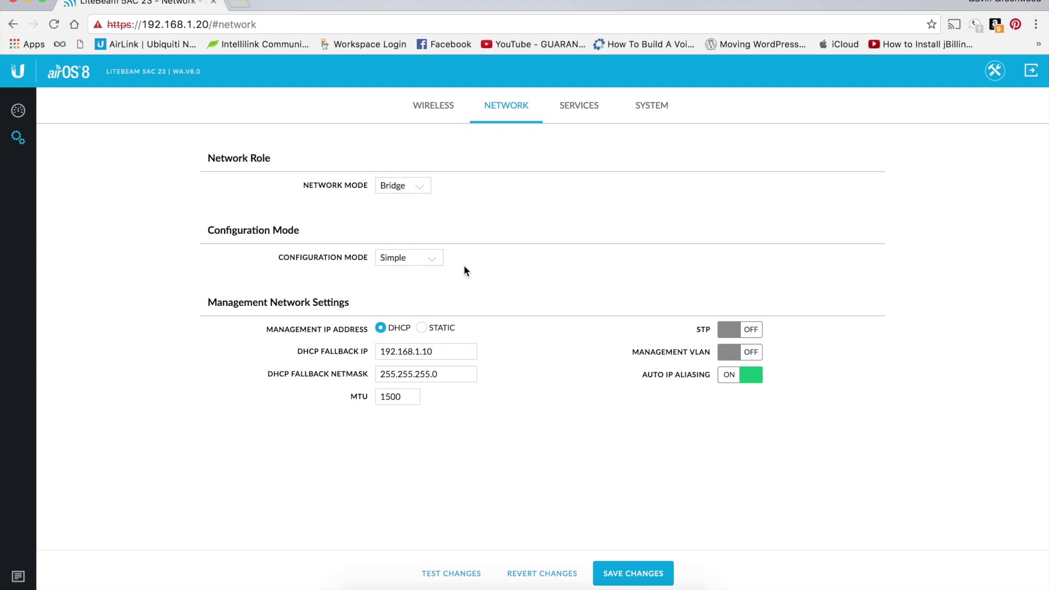
{"action": "left_click", "coordinate": [573, 111]}
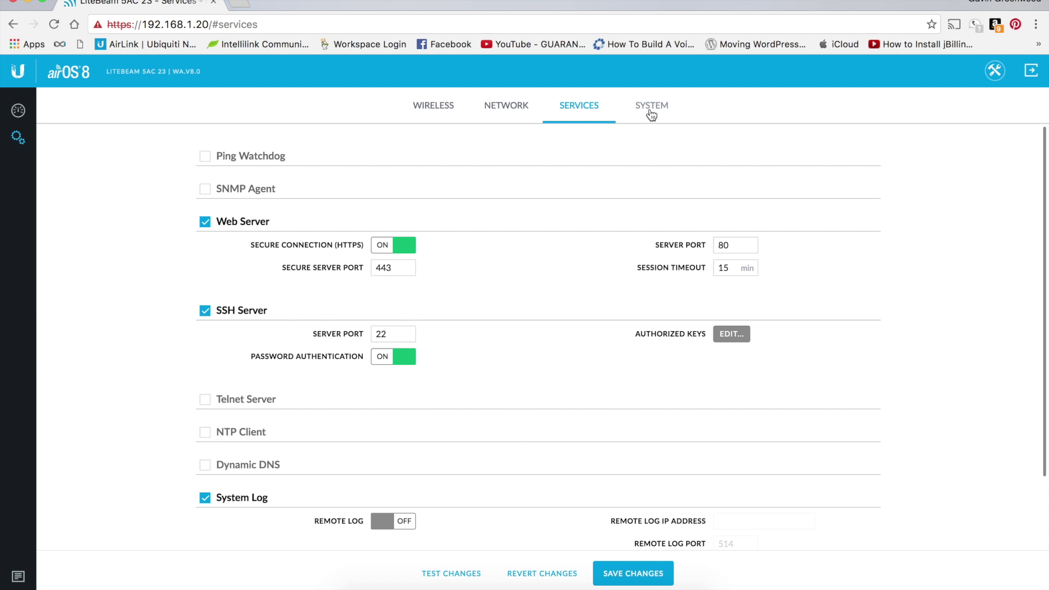
{"action": "left_click", "coordinate": [651, 115]}
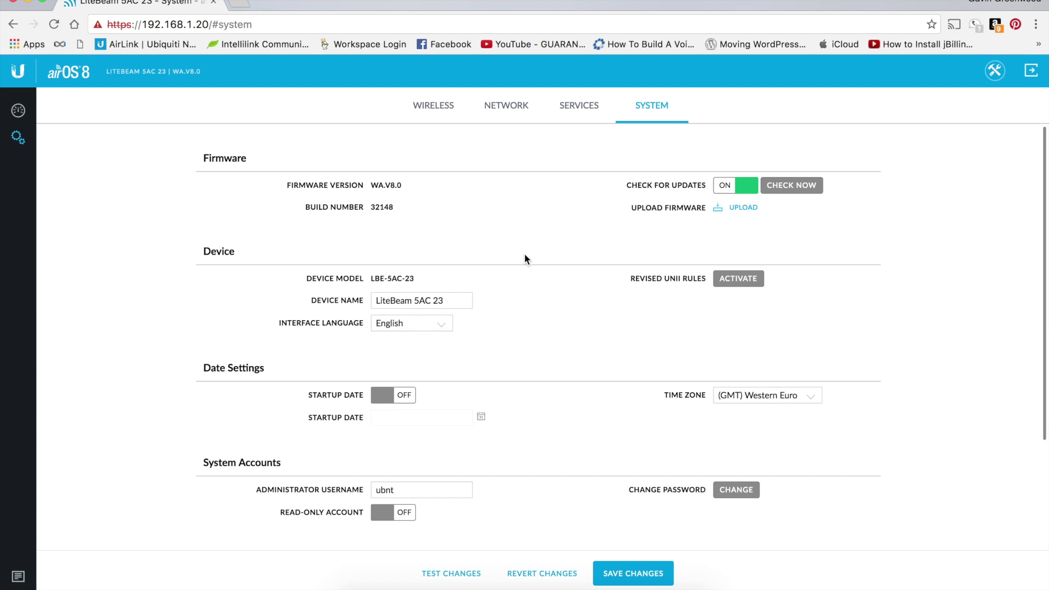
- Change the device name to 'Access Point' and return to the Wireless settings
{"action": "triple_click", "coordinate": [415, 301]}
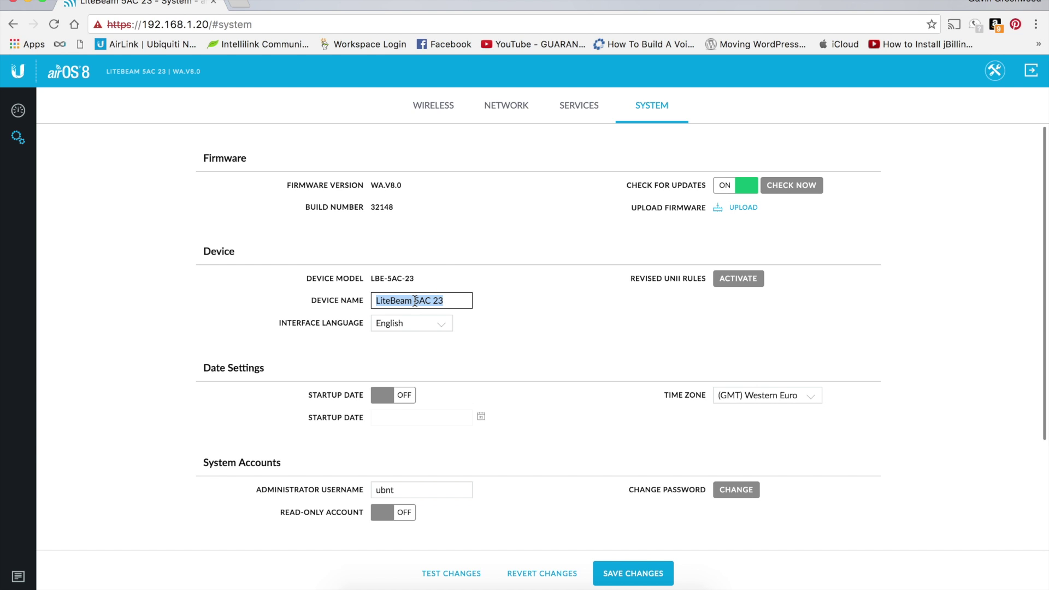
{"action": "type", "text": "Access"}
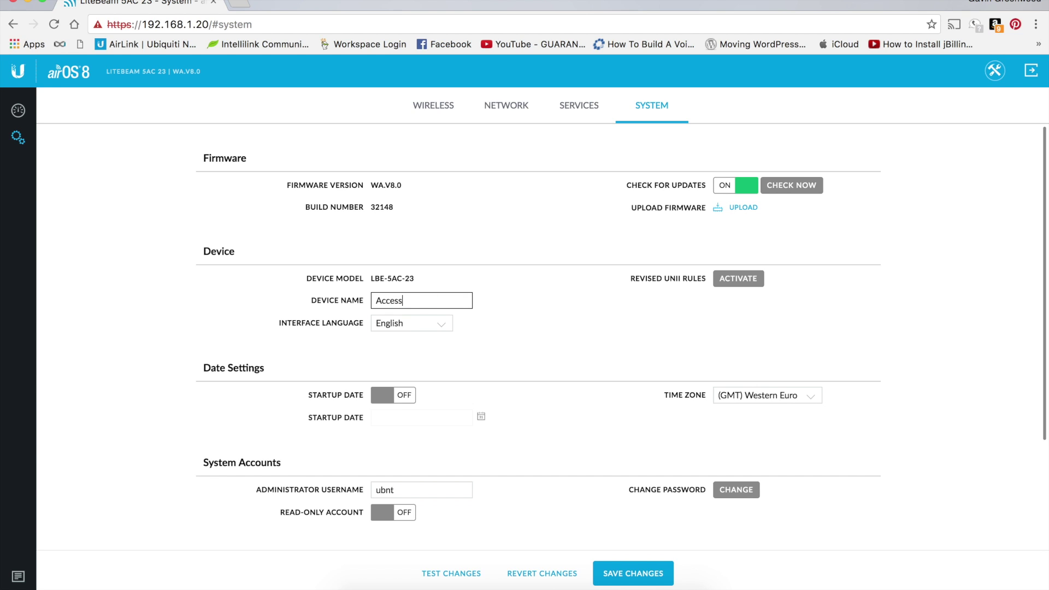
{"action": "type", "text": " Point"}
{"action": "left_click", "coordinate": [543, 335]}
{"action": "left_click", "coordinate": [440, 116]}
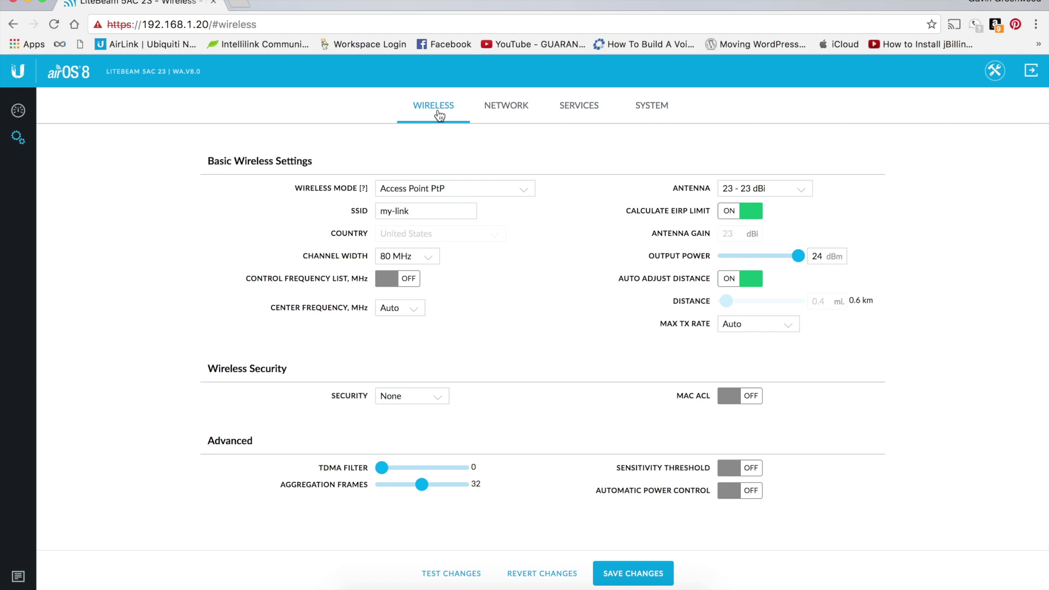
- Set the wireless mode to Station PtP, keeping SSID my-link and the 23 dBi antenna
{"action": "left_click", "coordinate": [459, 188]}
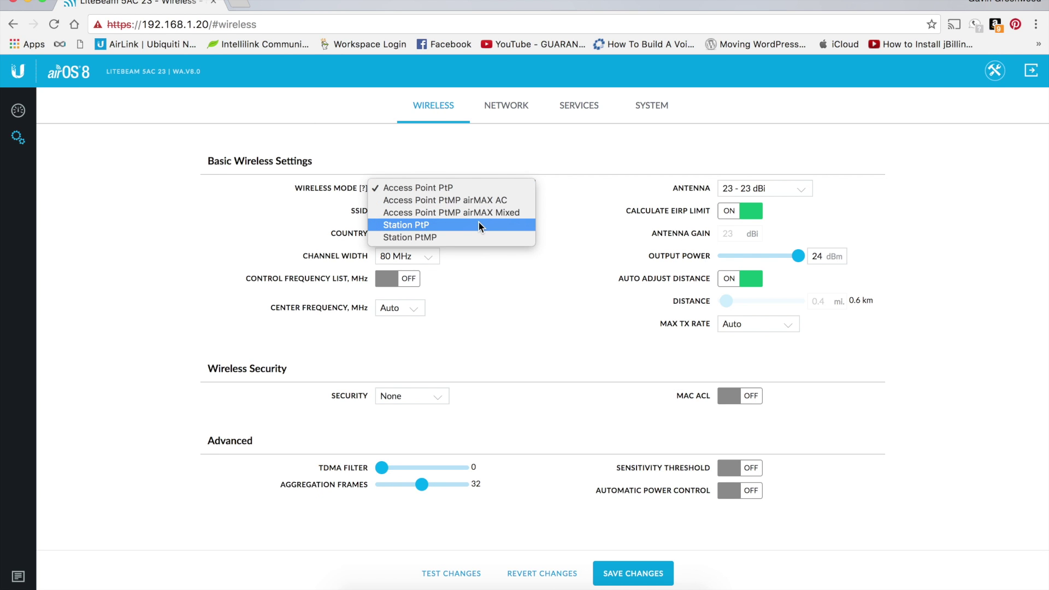
{"action": "left_click", "coordinate": [522, 225]}
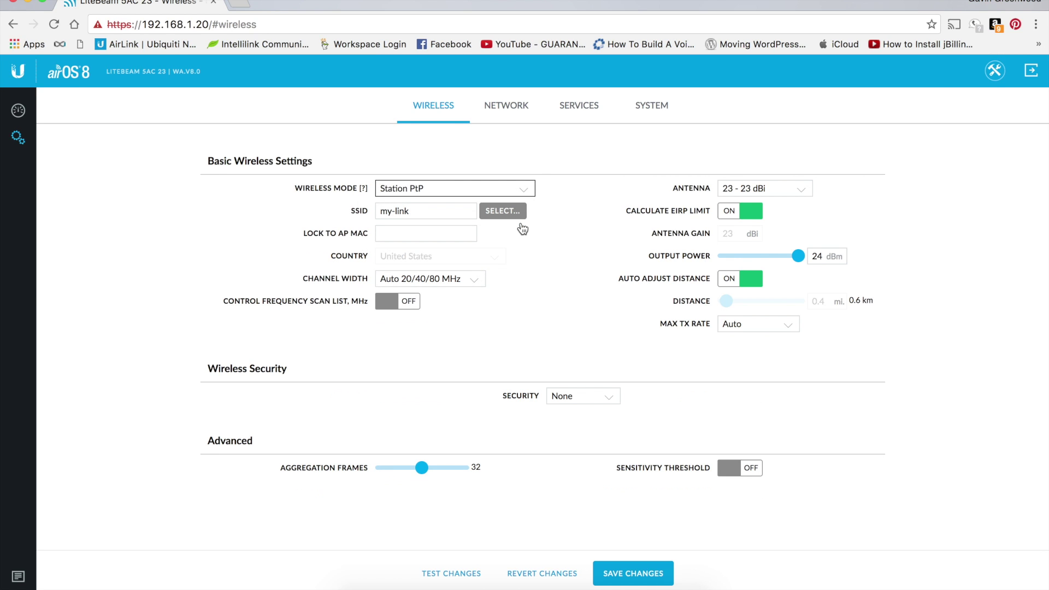
{"action": "left_click", "coordinate": [381, 212]}
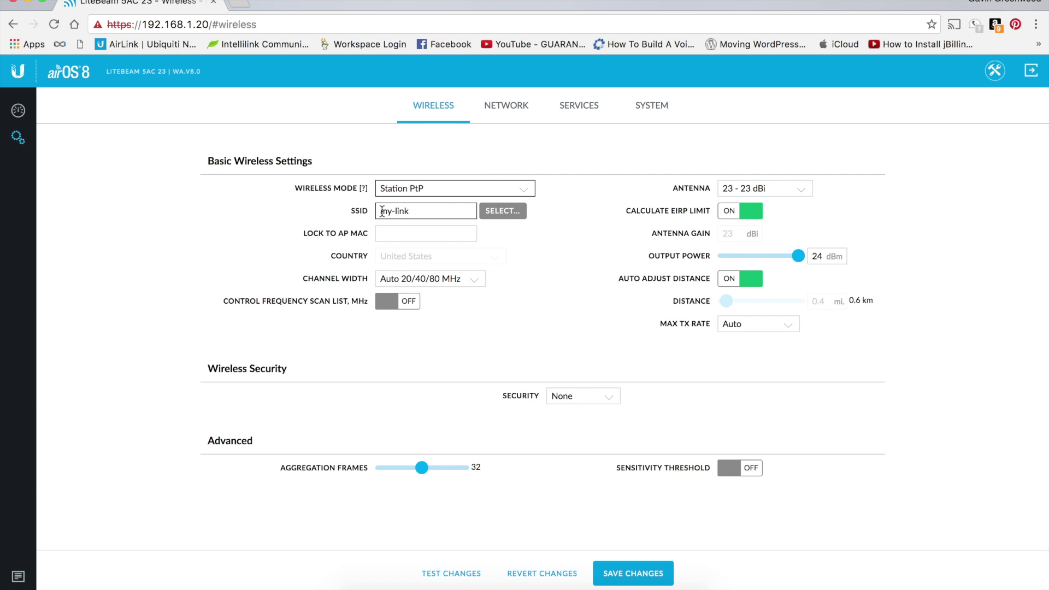
{"action": "double_click", "coordinate": [432, 211]}
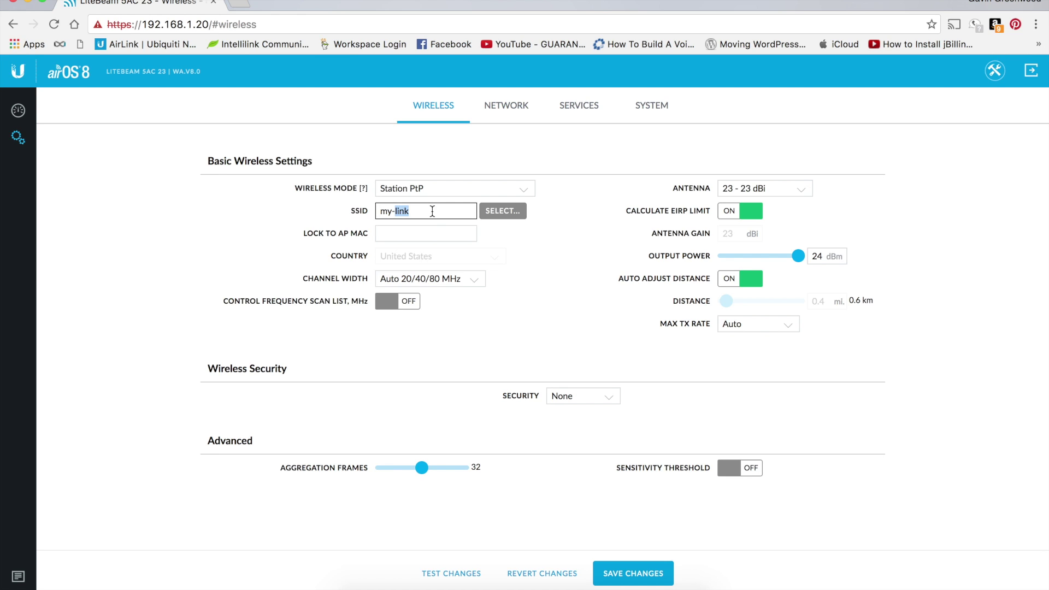
{"action": "left_click", "coordinate": [432, 211]}
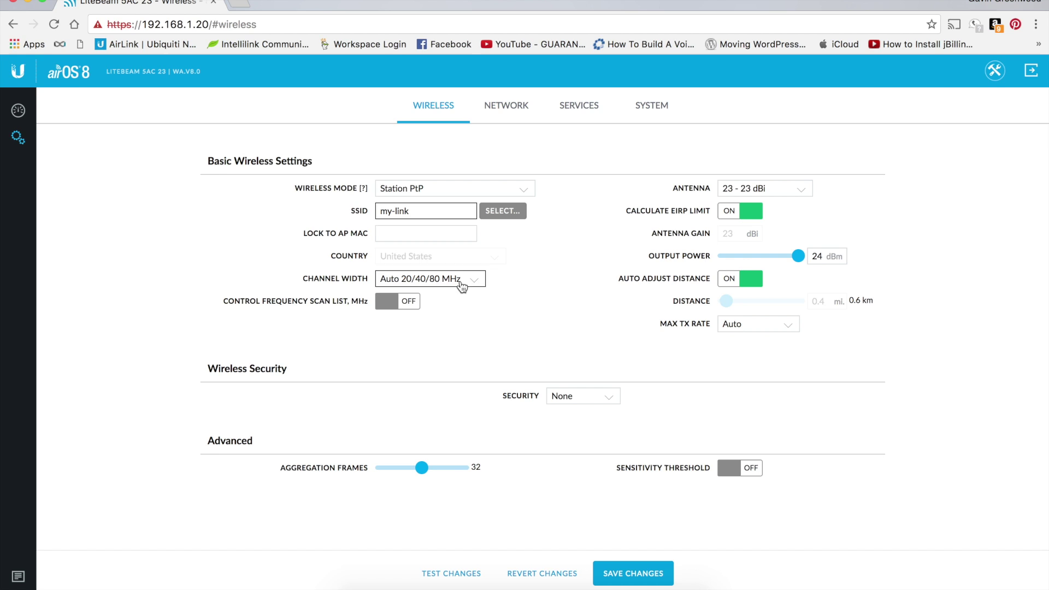
{"action": "left_click", "coordinate": [776, 188]}
{"action": "left_click", "coordinate": [828, 171]}
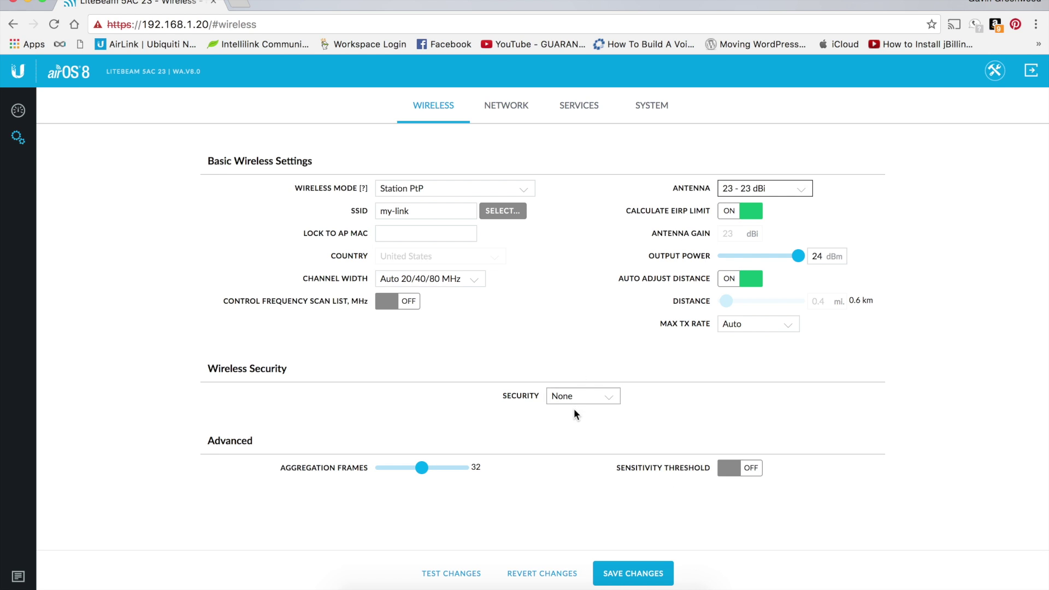
- Set wireless security to None after briefly trying WPA2-AES
{"action": "left_click", "coordinate": [589, 399]}
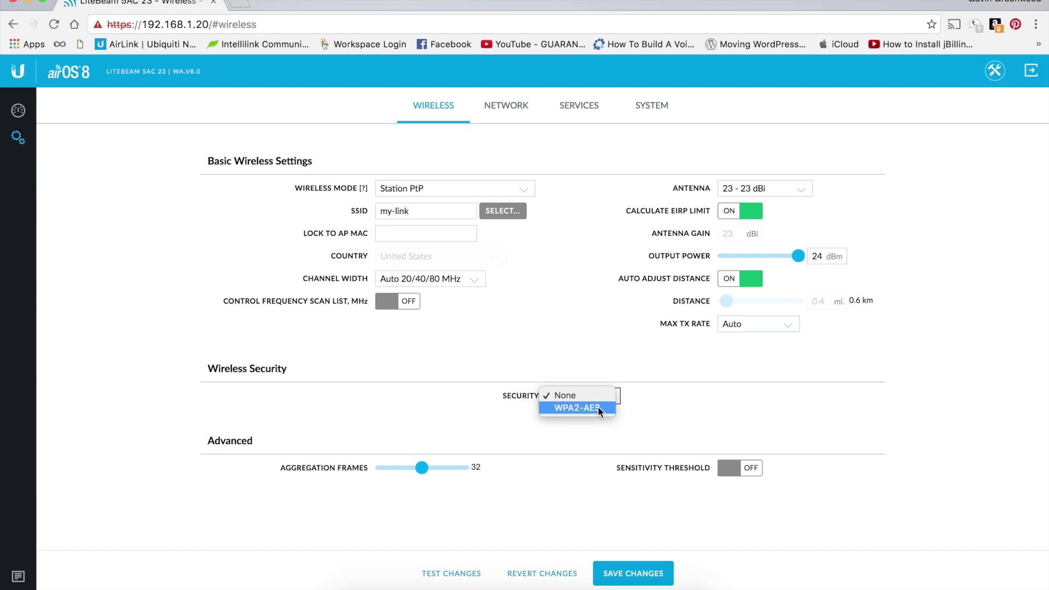
{"action": "left_click", "coordinate": [598, 408]}
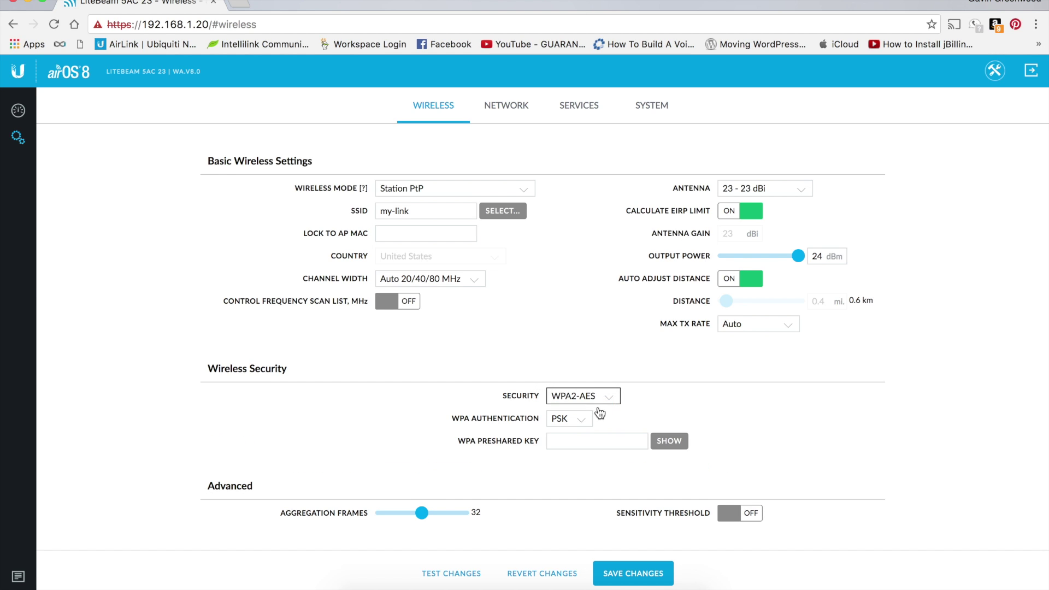
{"action": "left_click", "coordinate": [585, 440]}
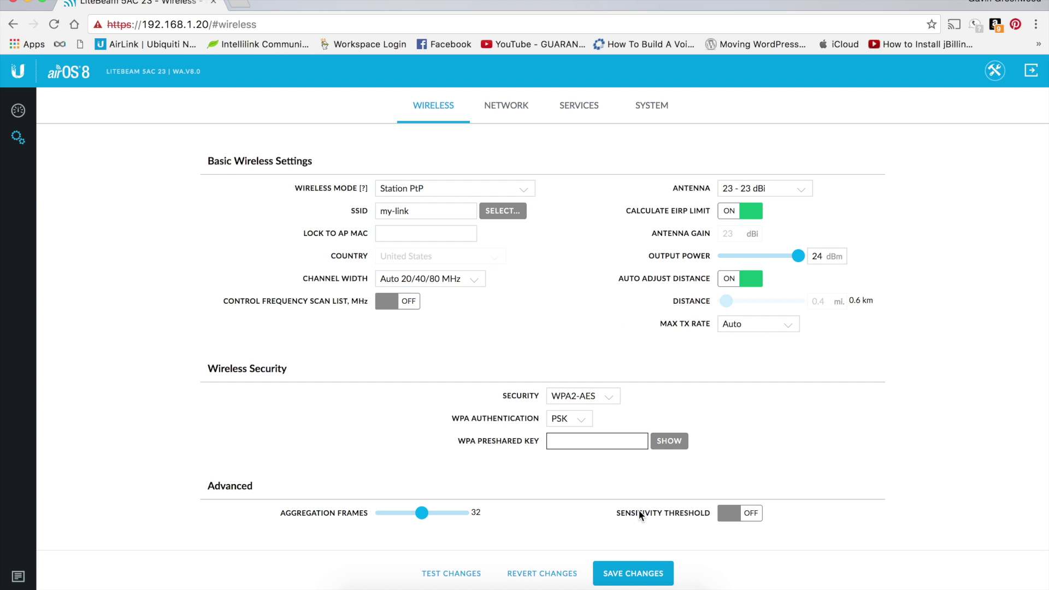
{"action": "left_click", "coordinate": [567, 391]}
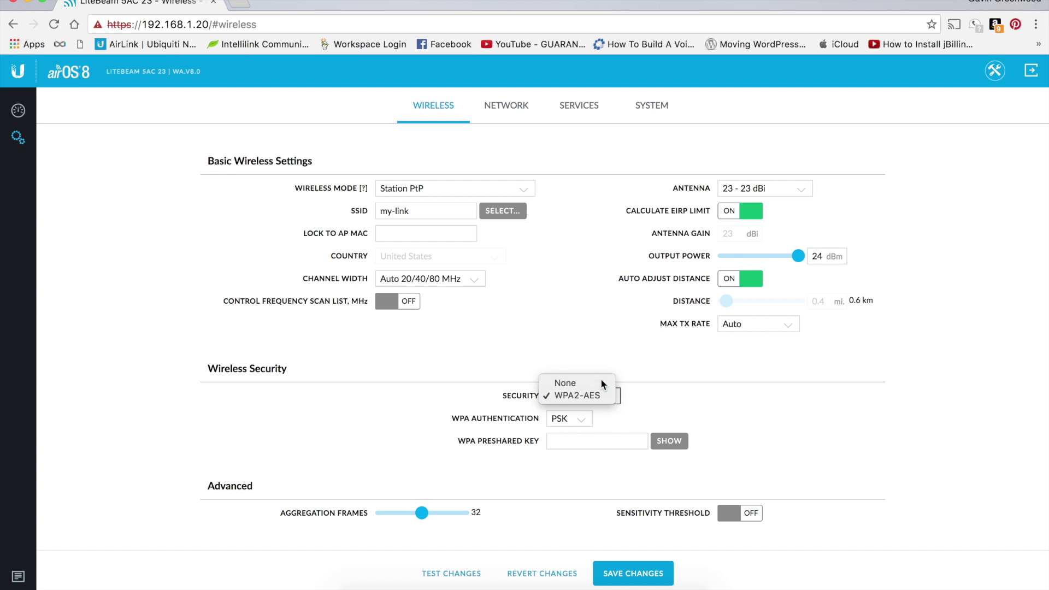
{"action": "left_click", "coordinate": [601, 378]}
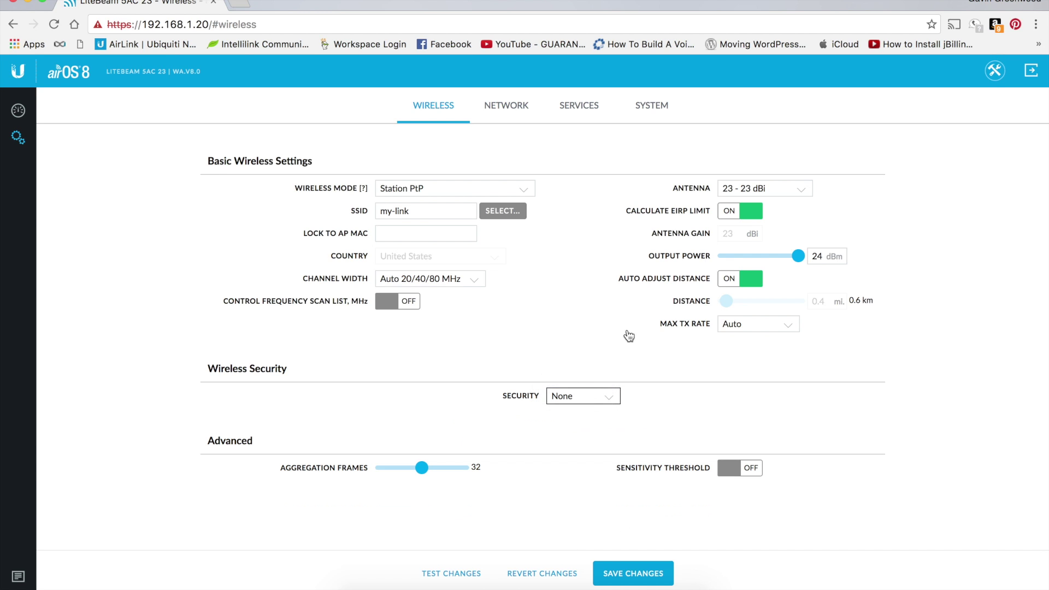
{"action": "left_click", "coordinate": [514, 117]}
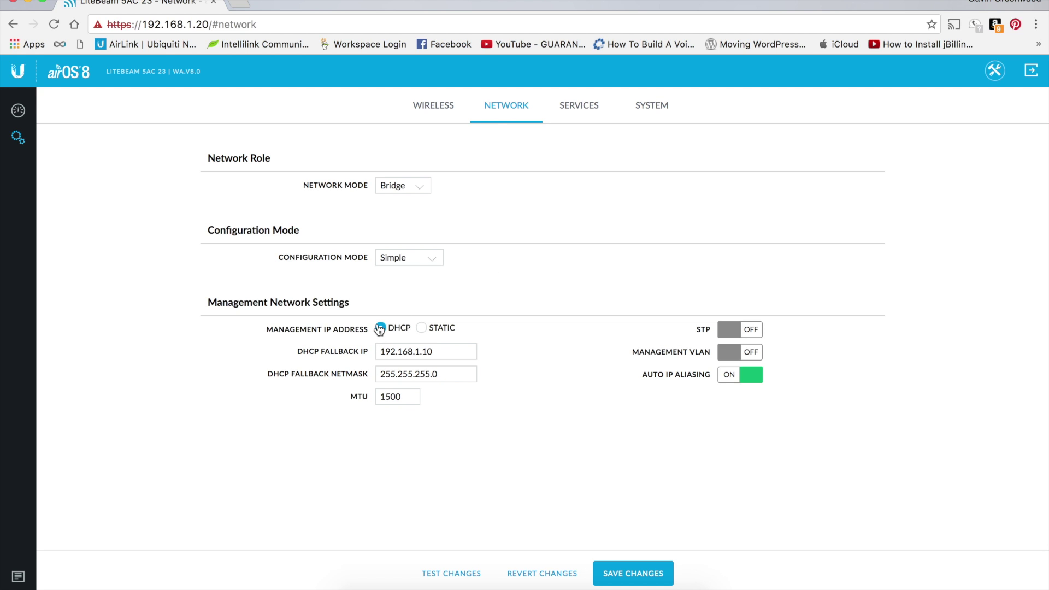
- Review the Services and System settings and select the current device name
{"action": "left_click", "coordinate": [586, 109]}
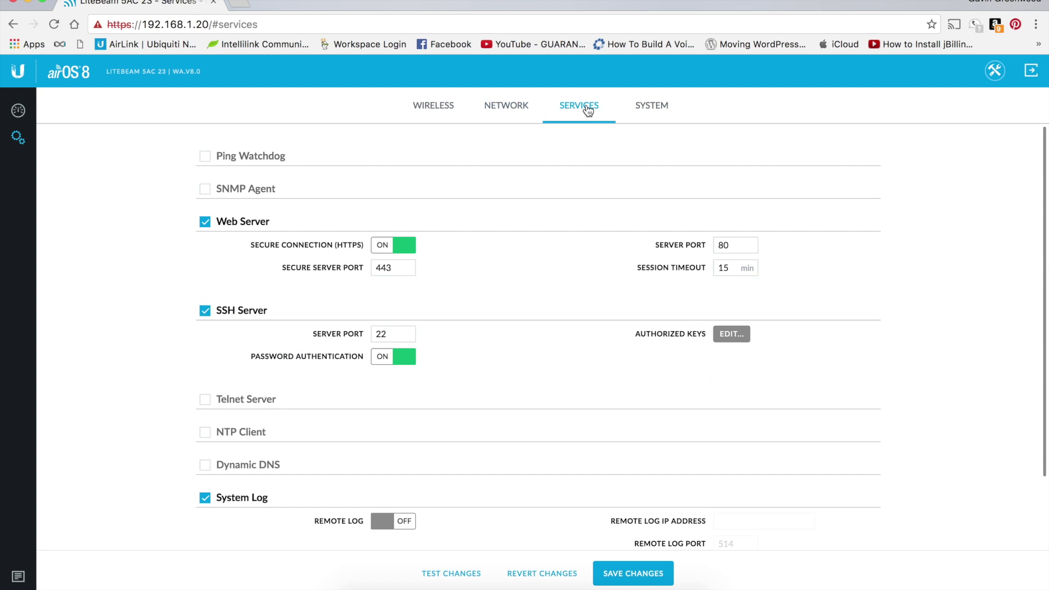
{"action": "left_click", "coordinate": [651, 105]}
{"action": "triple_click", "coordinate": [400, 299]}
- Rename the device to 'Station' and check its status on the dashboard
{"action": "type", "text": "Statai"}
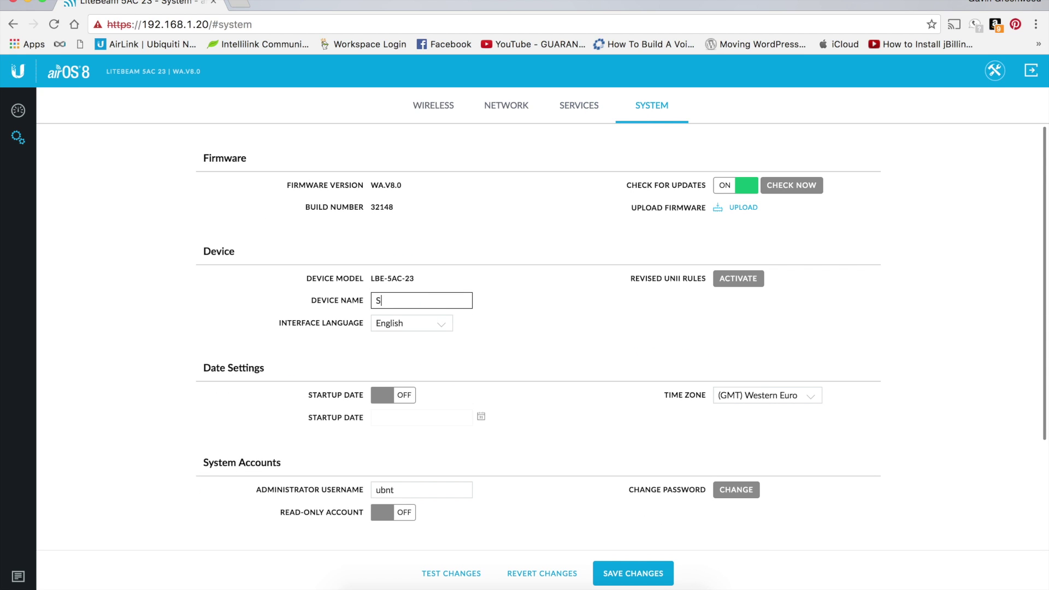
{"action": "key", "text": "BackSpace"}
{"action": "key", "text": "BackSpace"}
{"action": "key", "text": "BackSpace"}
{"action": "type", "text": "tion"}
{"action": "left_click", "coordinate": [19, 115]}
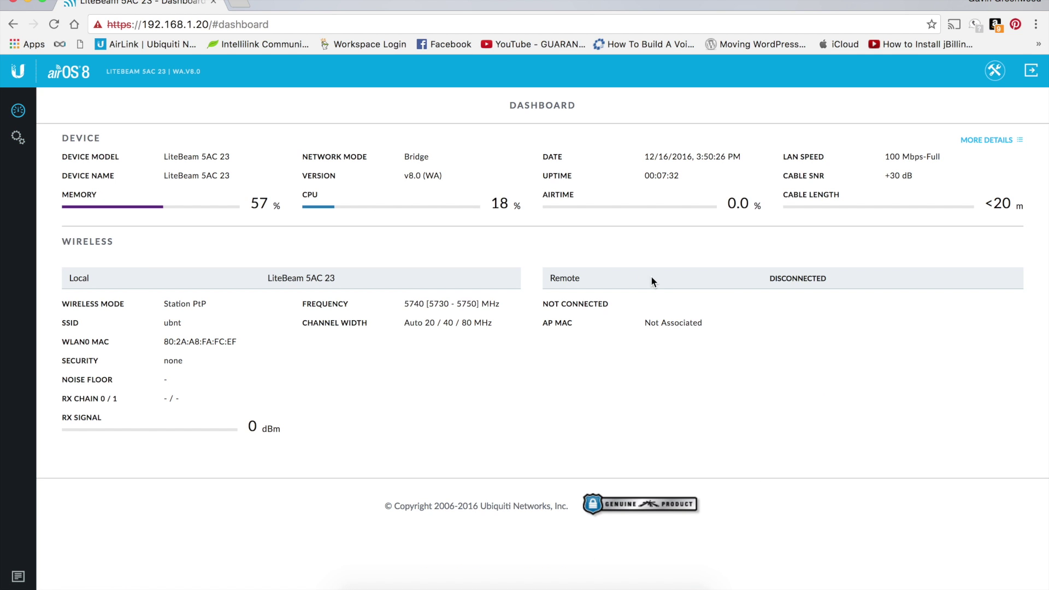